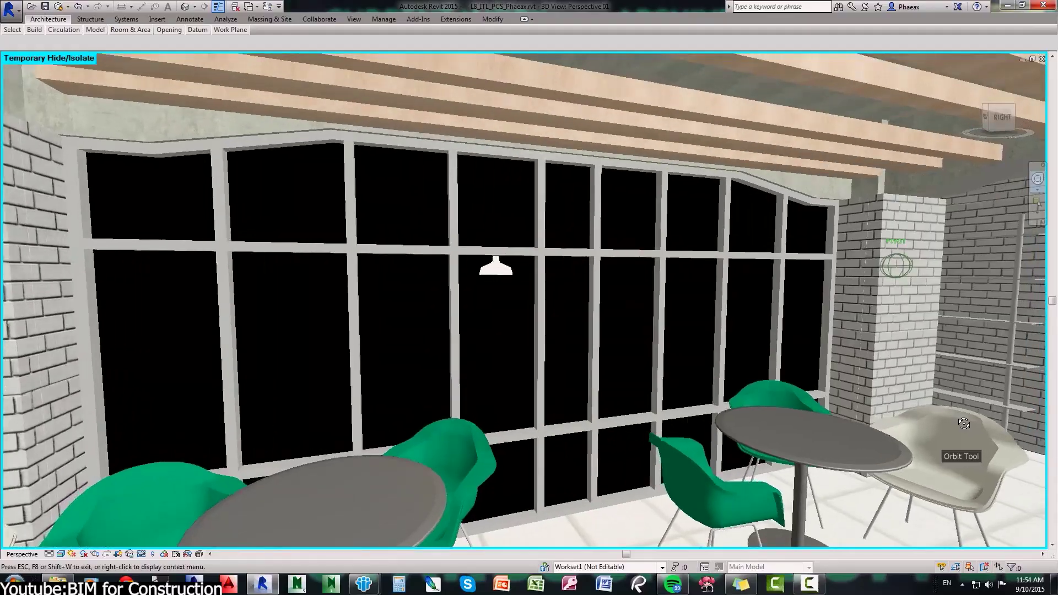
Step: Orbit the cafe model past the tables and green chairs toward the window wall
left_click_drag(956, 422, 117, 415)
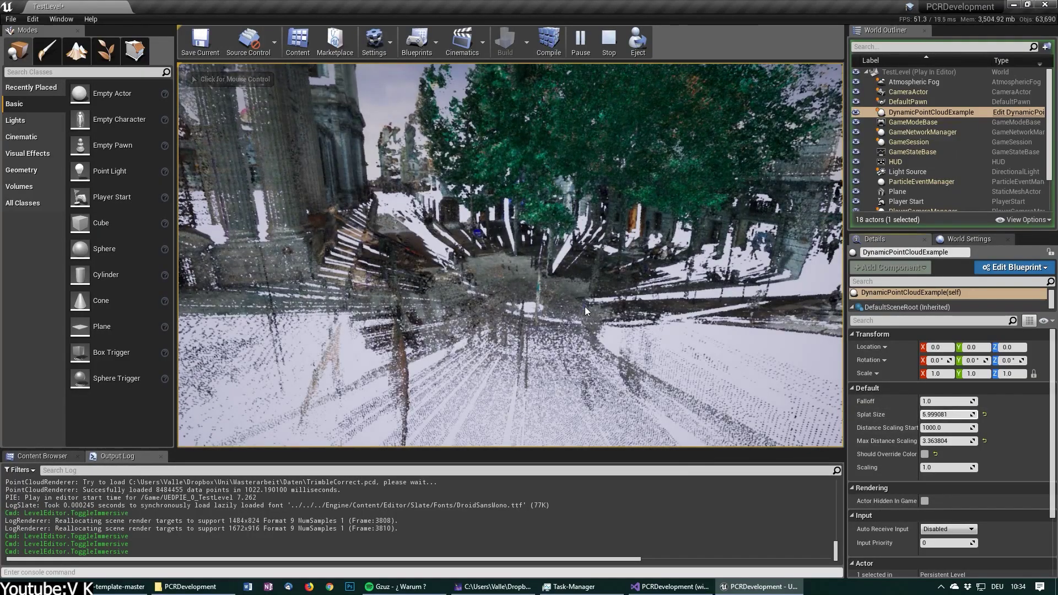
Step: Capture the camera in the running Unreal level and make the game view fill the editor with F11
left_click(585, 311)
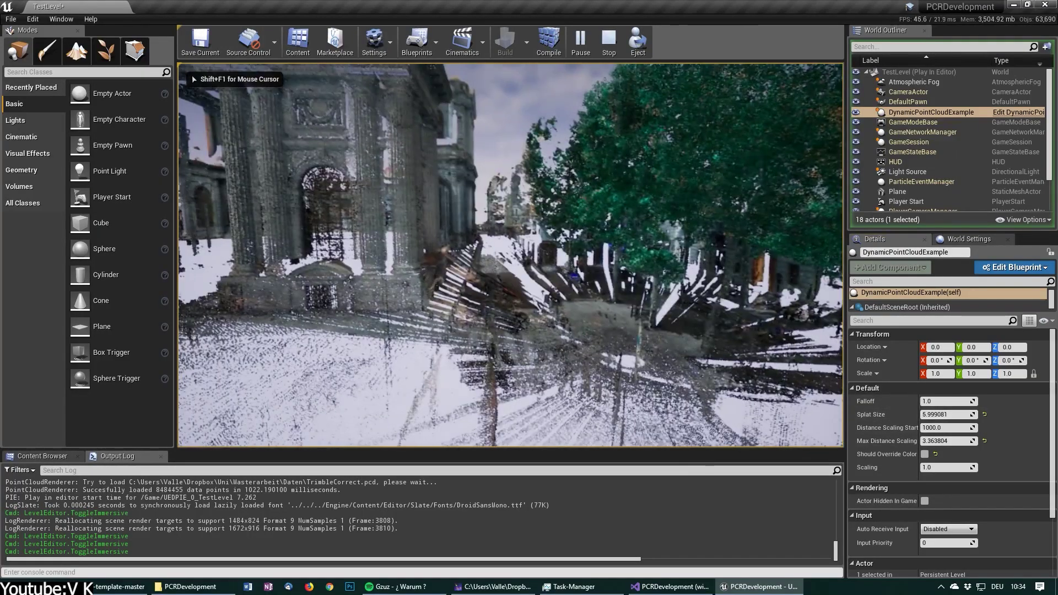
key("F11")
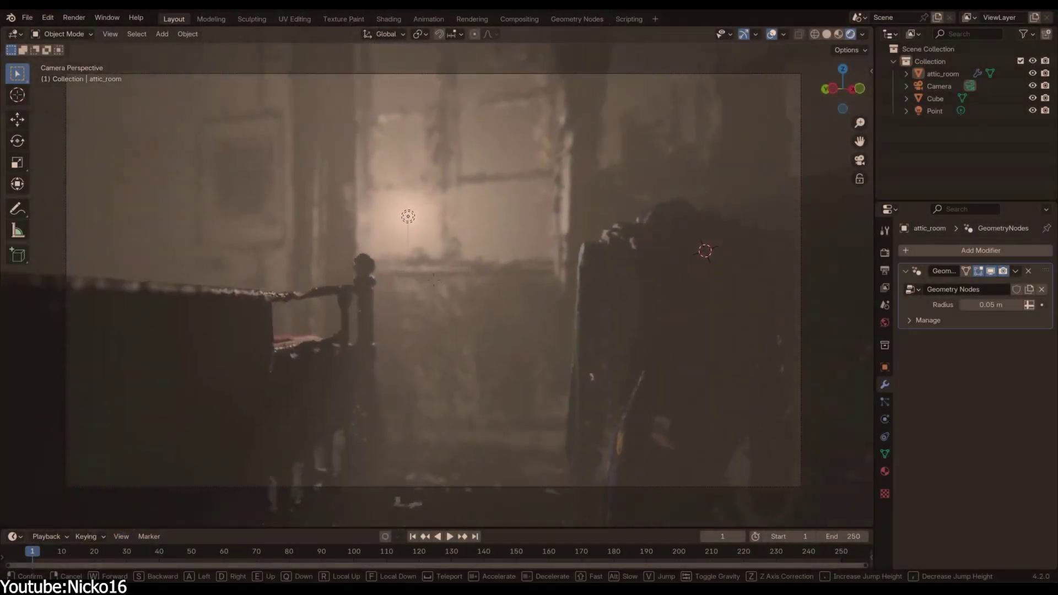
Step: Walk the camera forward past the bed toward the lit attic window
key("w")
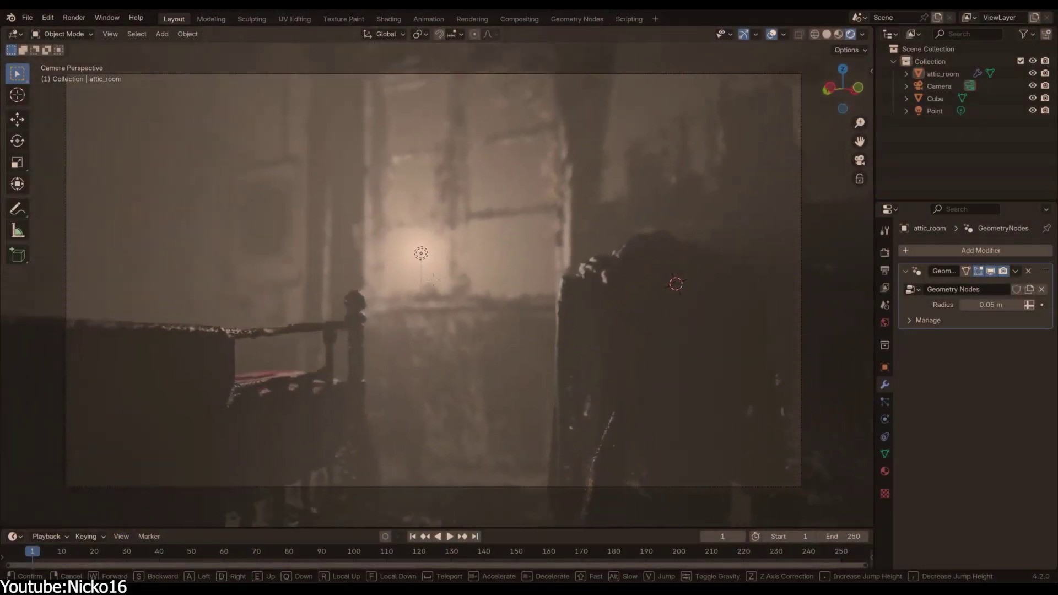
key("w")
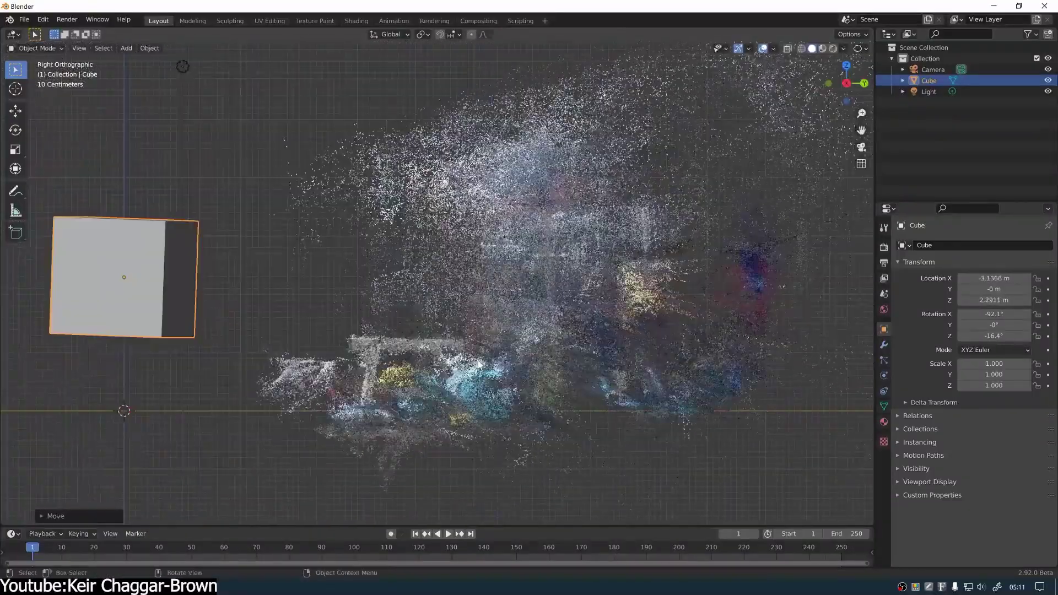
Step: View the point cloud from the side and expand the Convert options
middle_click_drag(576, 321, 703, 299, "shift")
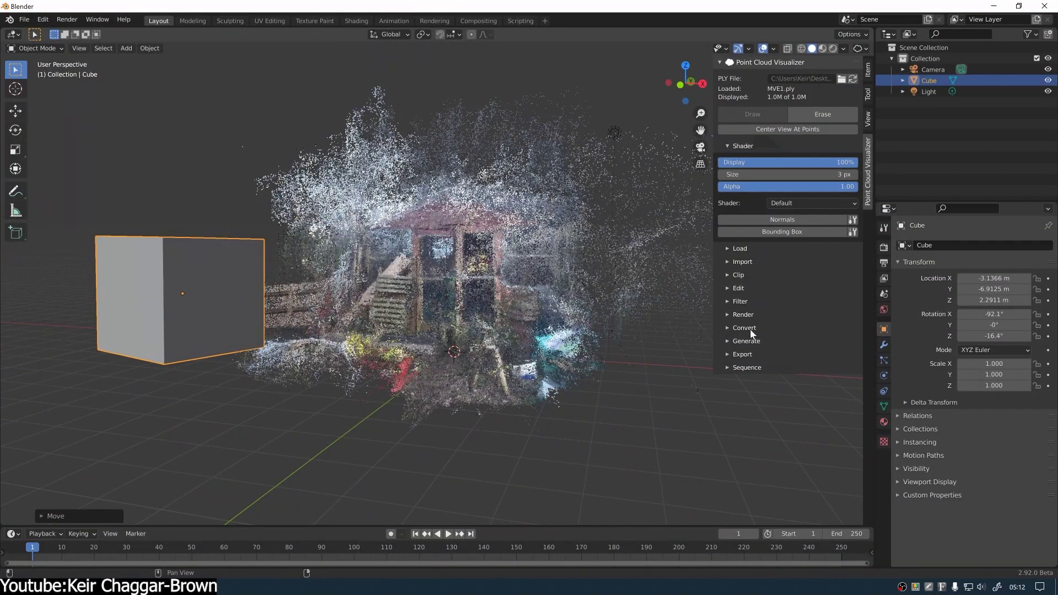
left_click(747, 327)
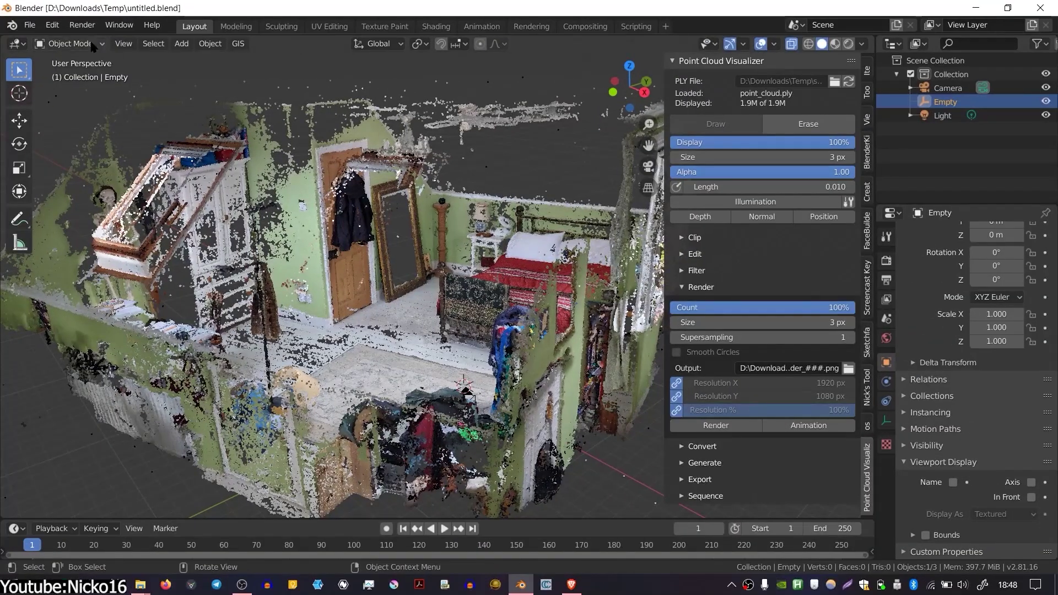
Step: Pick and confirm an output folder for the rendered point cloud images
left_click(847, 368)
left_click(667, 446)
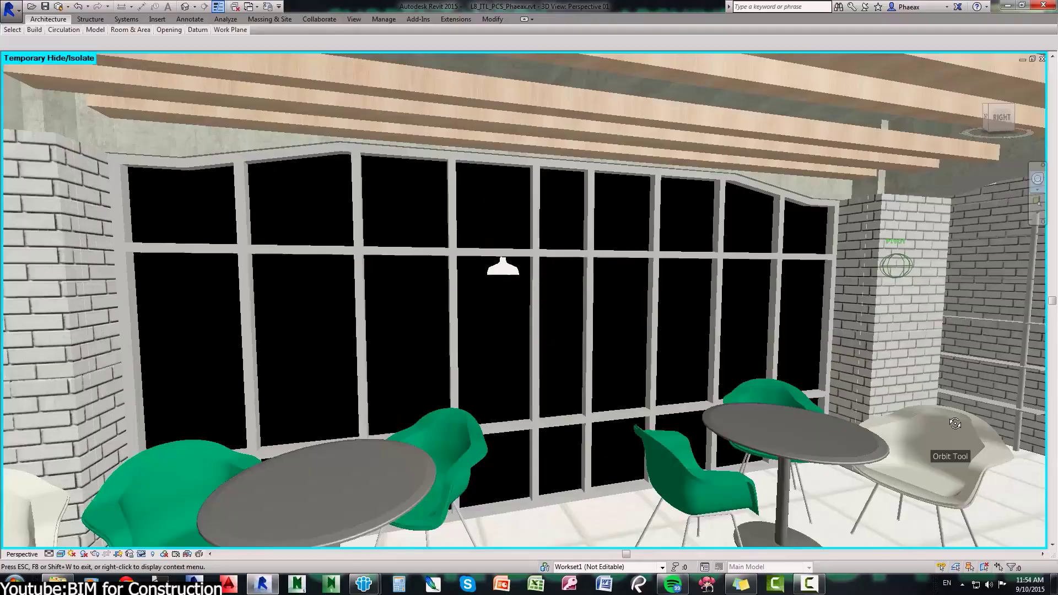
Step: Orbit the office scan to face the shelves, window blinds and chair
left_click_drag(955, 423, 109, 427)
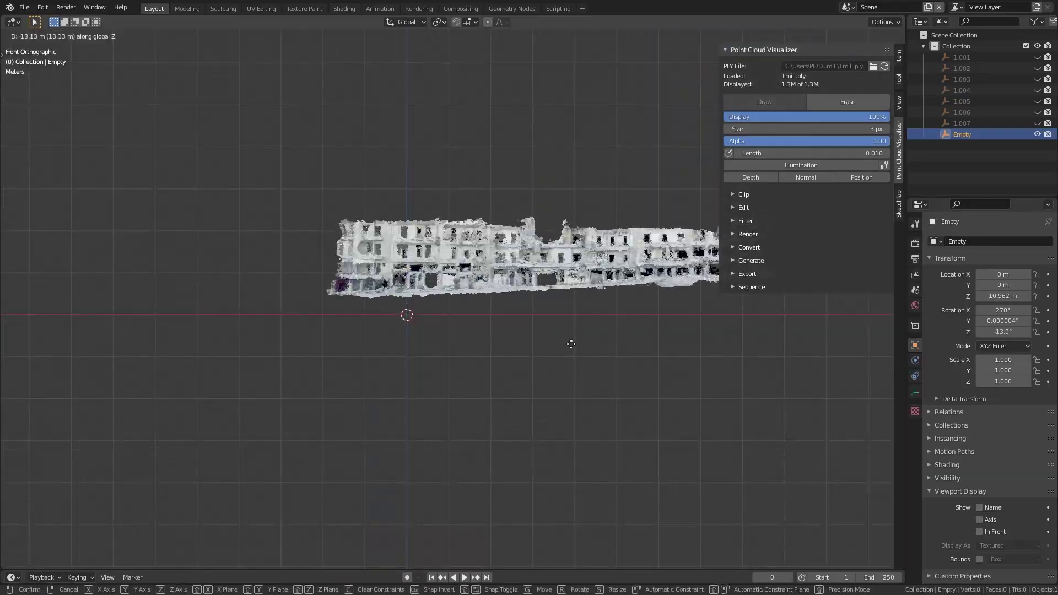
Step: Lower the point cloud to 5.71 m, tilt it 1.35°, and walk along the facade
key("r")
key("z")
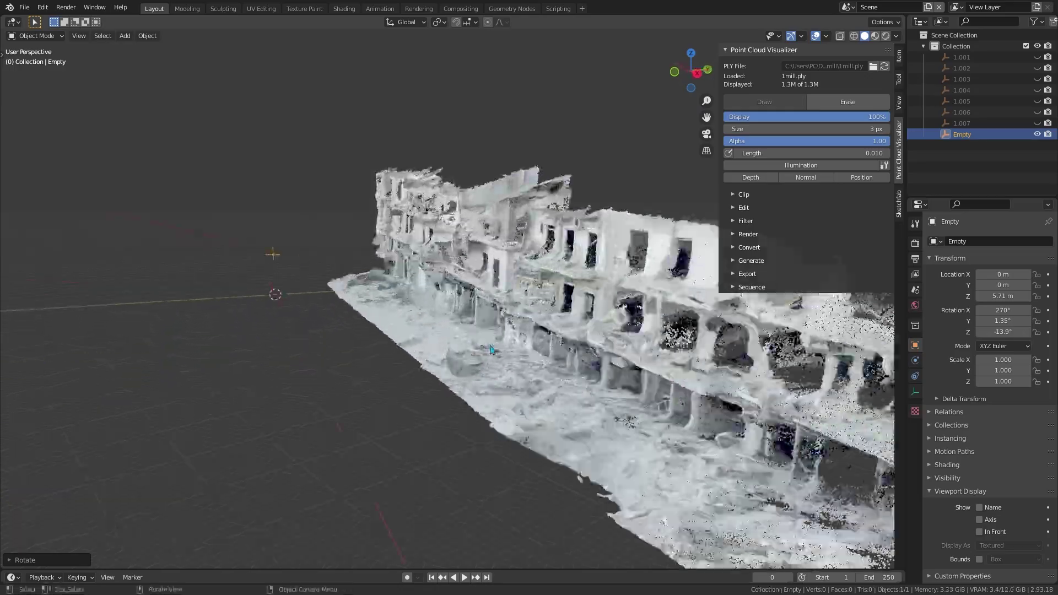
key("w")
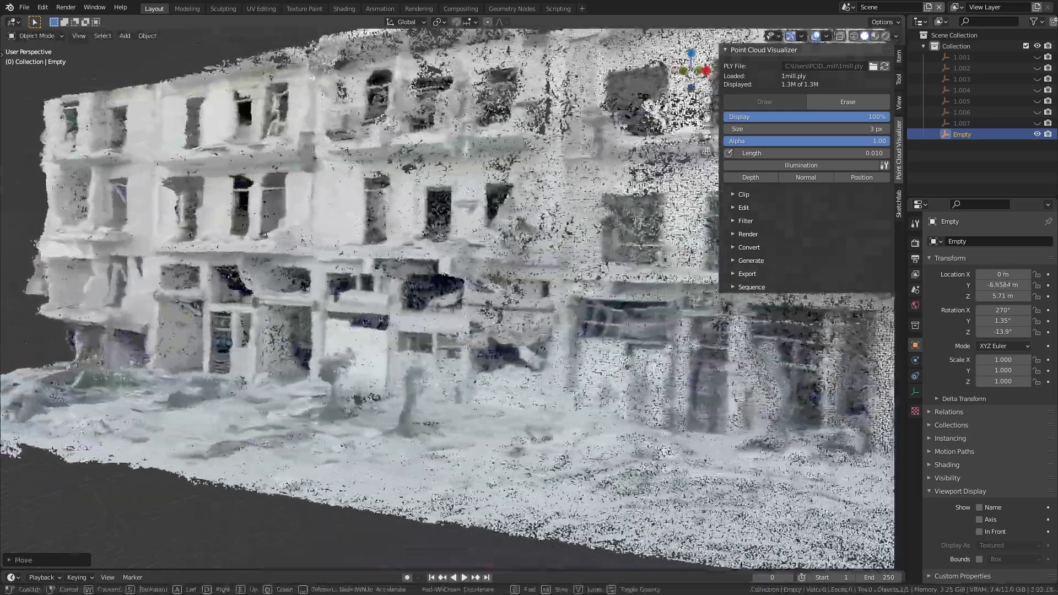
key("s")
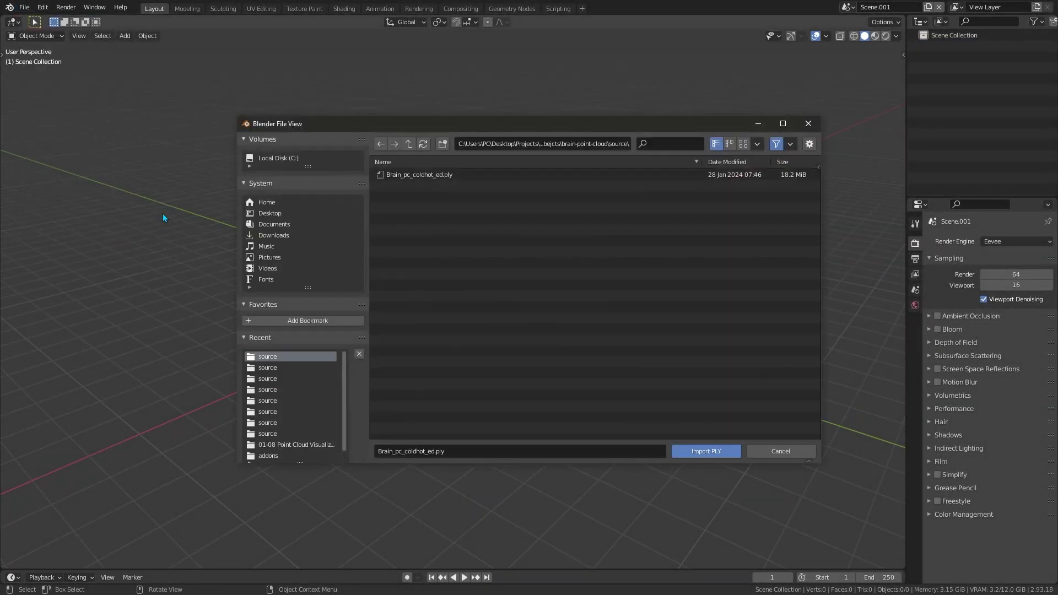
Step: Import the chosen PLY, rotate it about Z, and add a Boolean modifier cut by the Cube
key("Return")
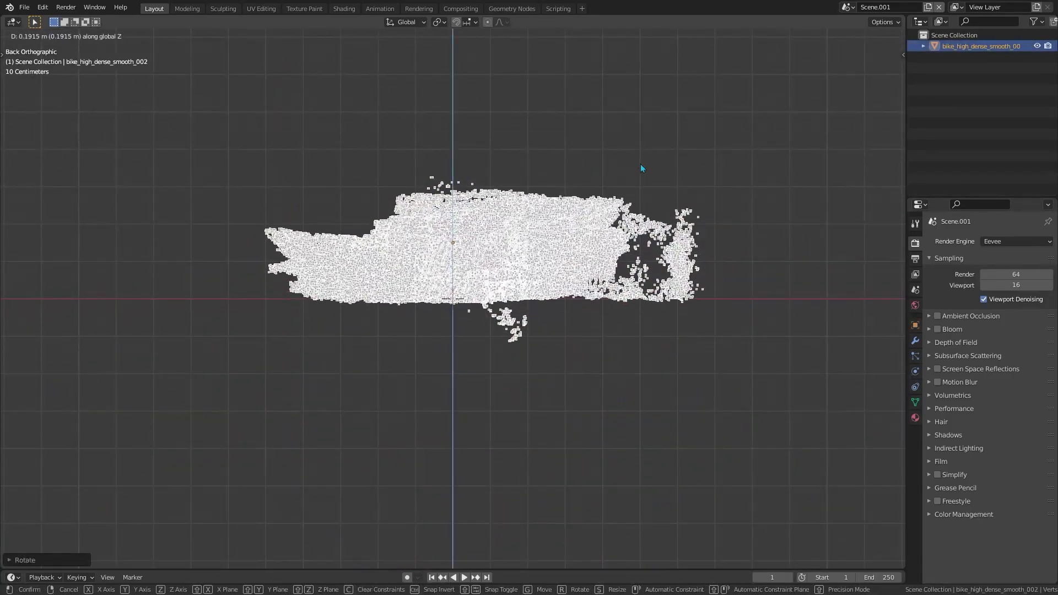
key("r")
key("z")
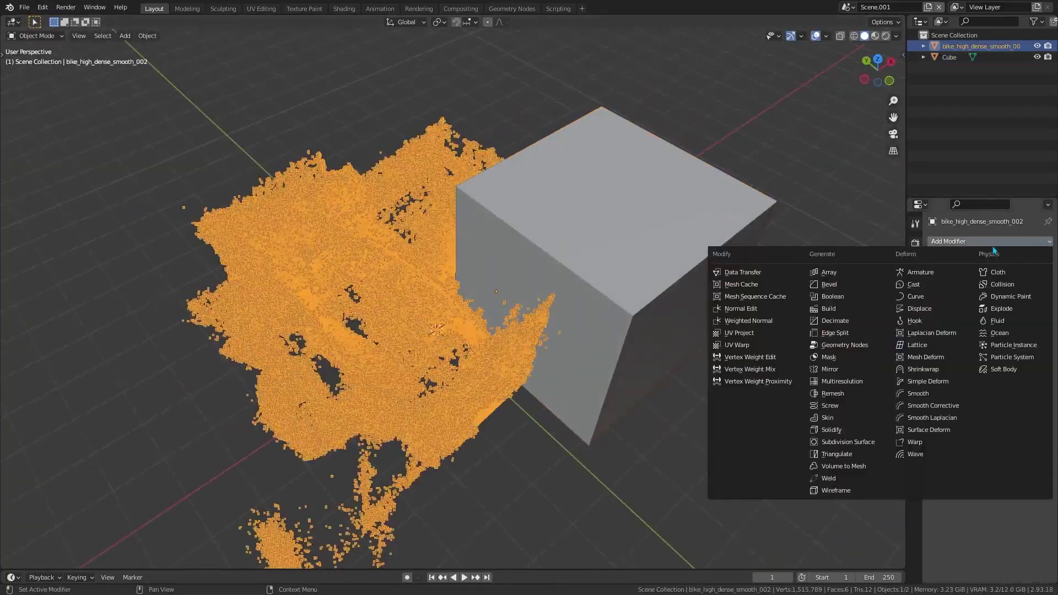
left_click(760, 305)
left_click(1033, 304)
left_click(749, 221)
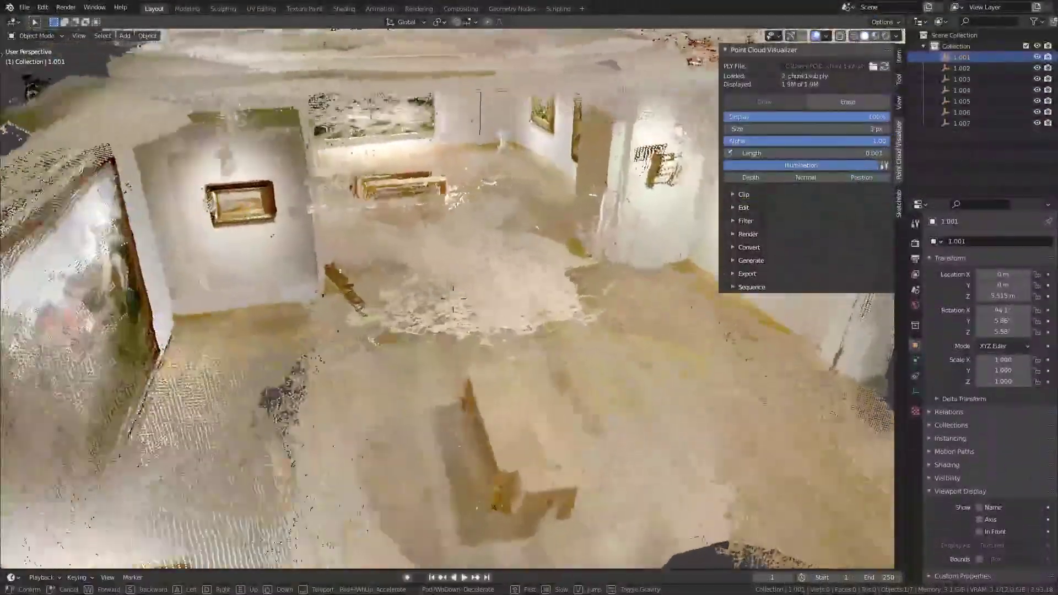
Step: Walk through the gallery room, then rise and circle over the point clouds to face the buildings
key("w")
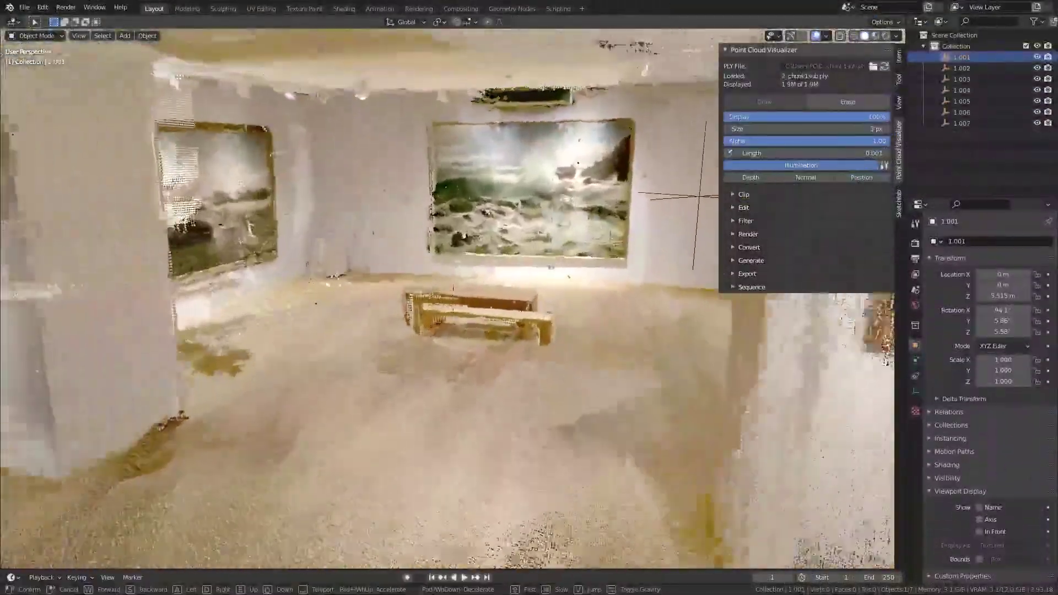
key("w")
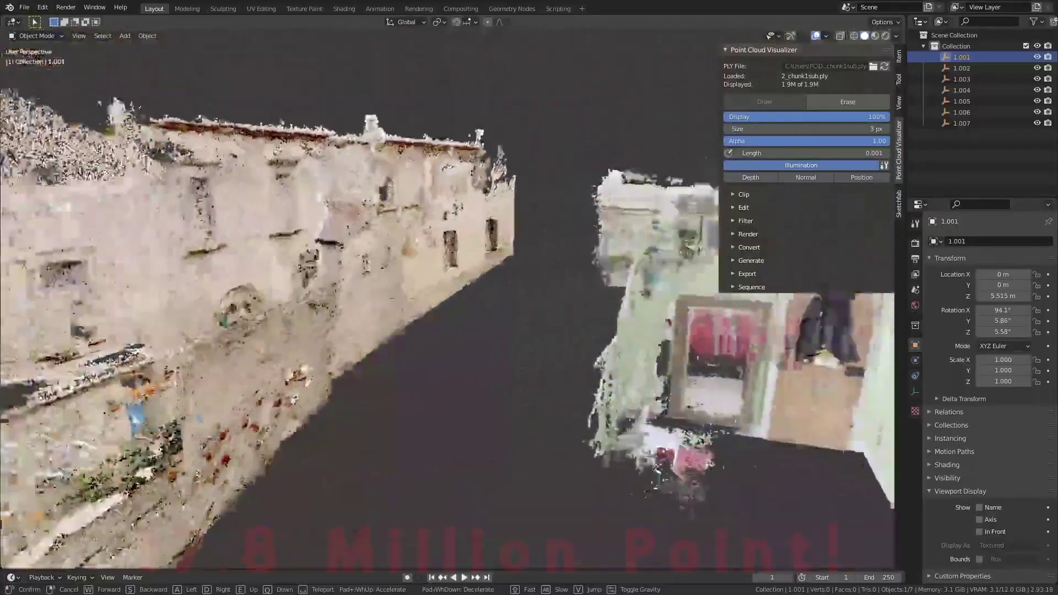
key("s")
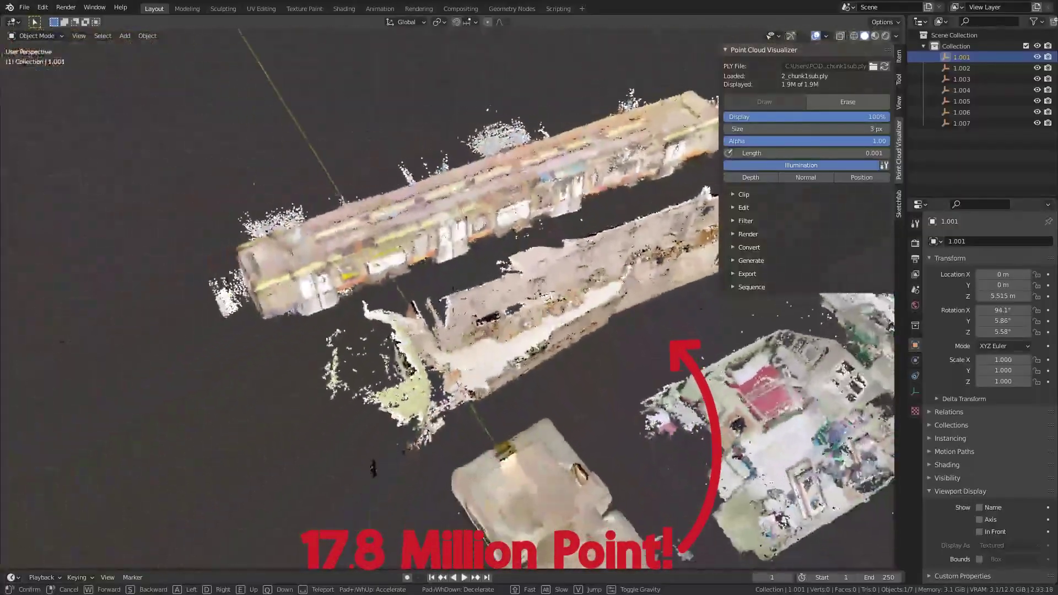
key("d")
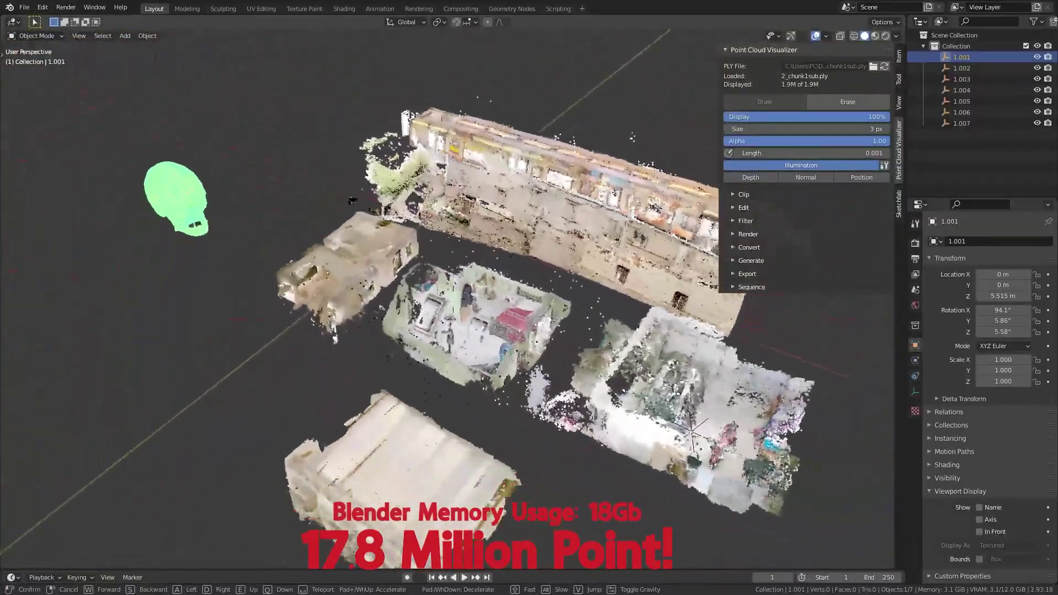
key("d")
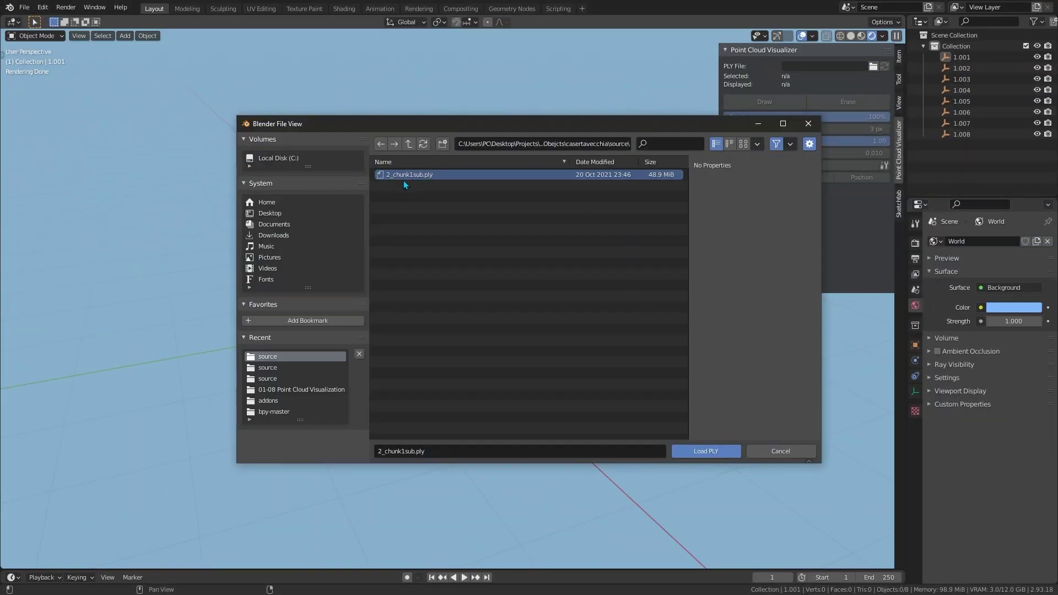
Step: Load 2_chunk1sub.ply, draw it in the viewport, and orbit around it
double_click(424, 178)
left_click(768, 104)
middle_click_drag(429, 309, 392, 294)
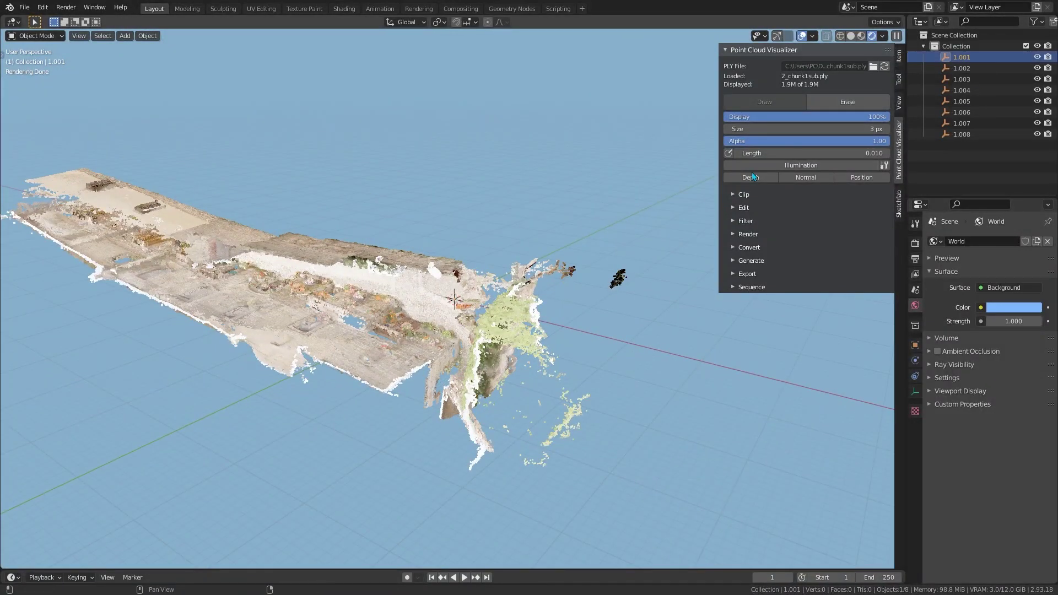
Step: Confirm the street cloud's rotation, check front and left views, and fly into the alley
left_click(527, 337)
key("KP_1")
key("ctrl+KP_3")
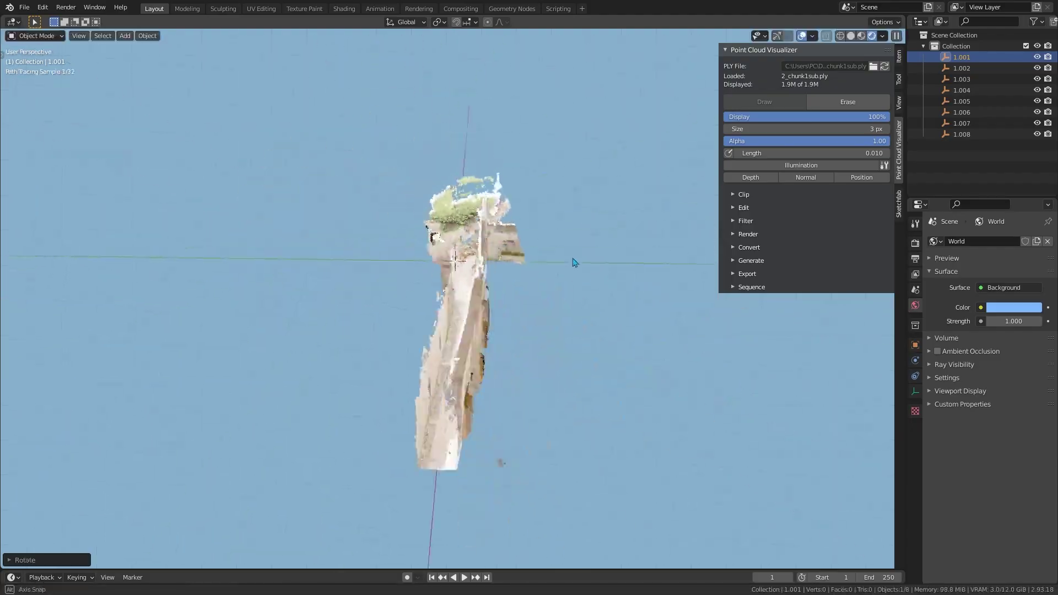
key("w")
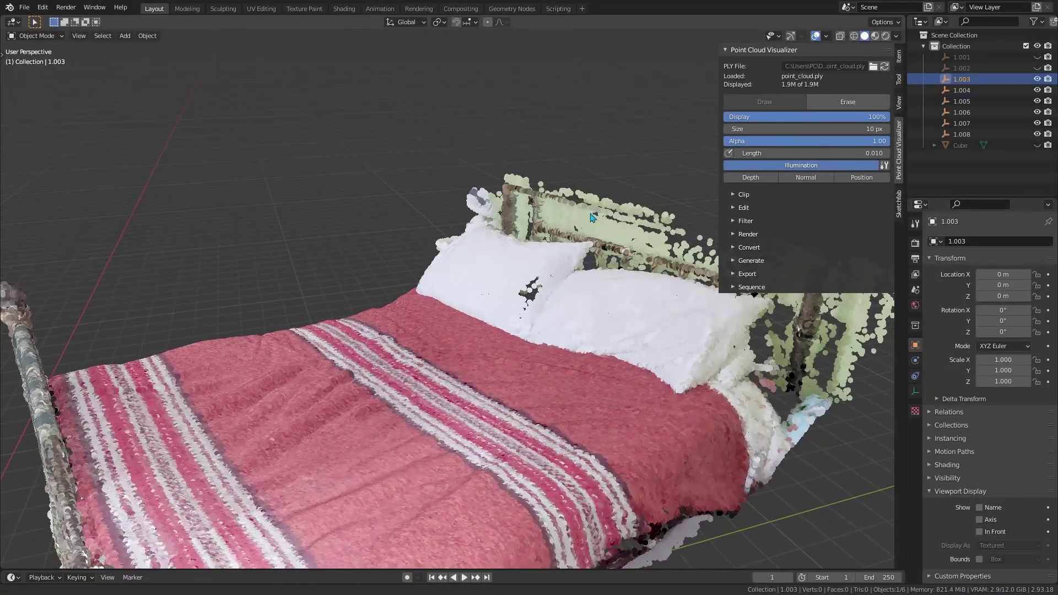
Step: Expand Clip, draw the room cloud, set clip planes from the Cube's bounding box, and select the Cube
left_click(884, 166)
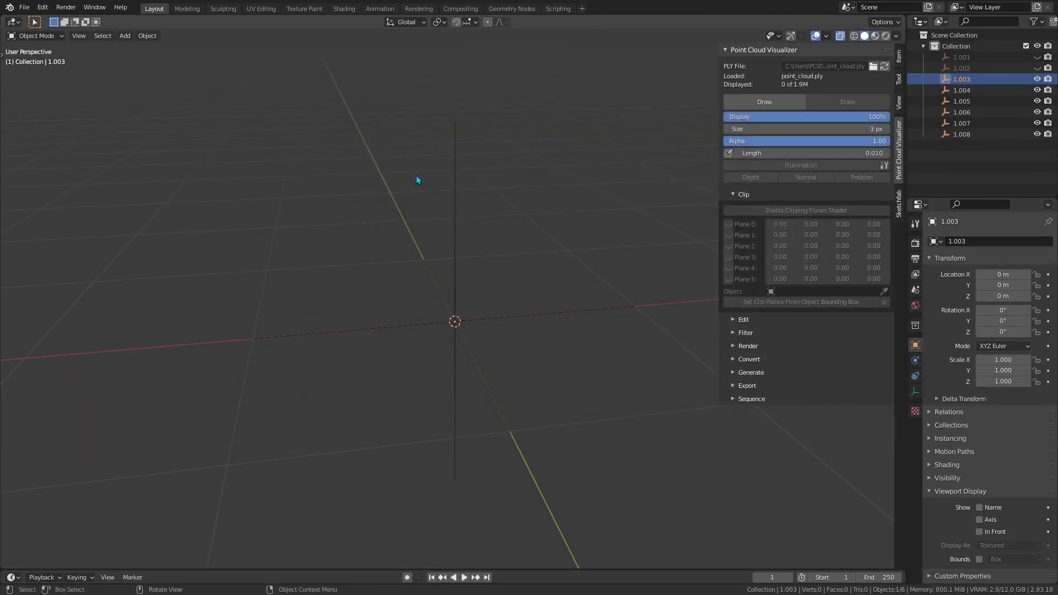
left_click(775, 106)
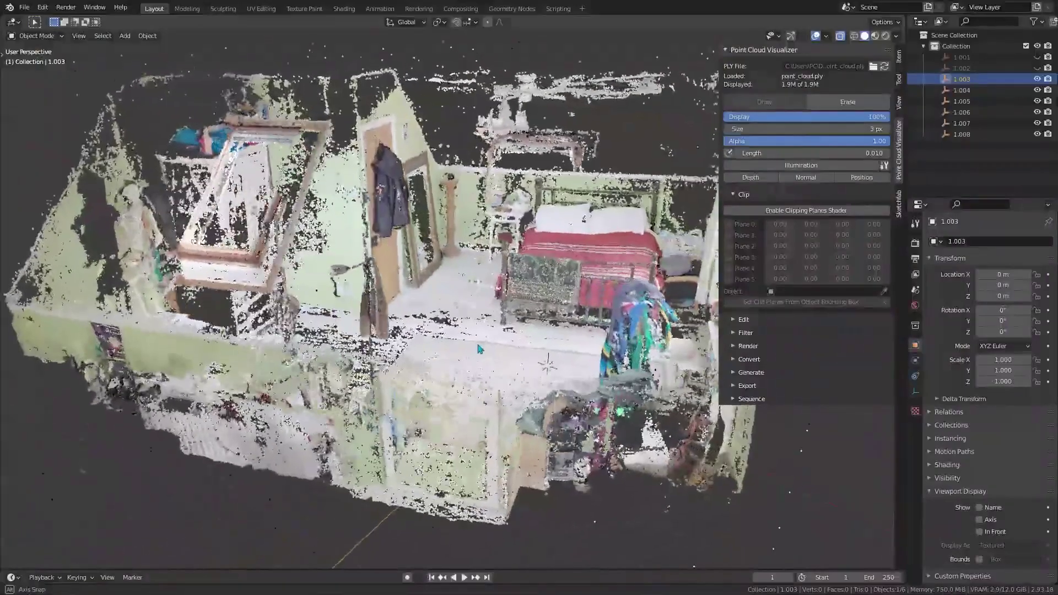
scroll(474, 358, "down", 3)
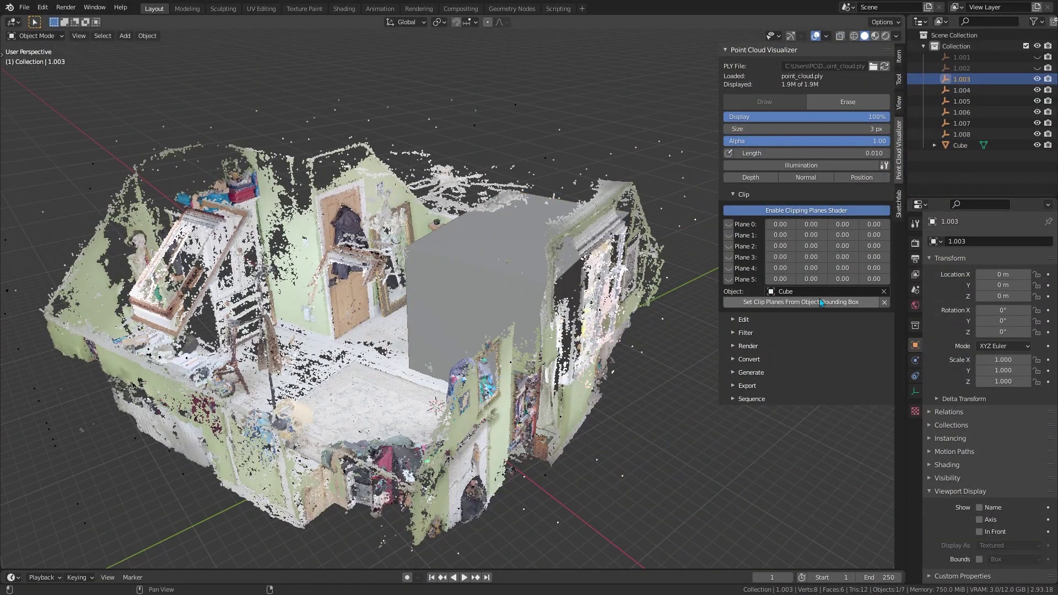
left_click(816, 301)
middle_click_drag(496, 297, 494, 248)
left_click(494, 248)
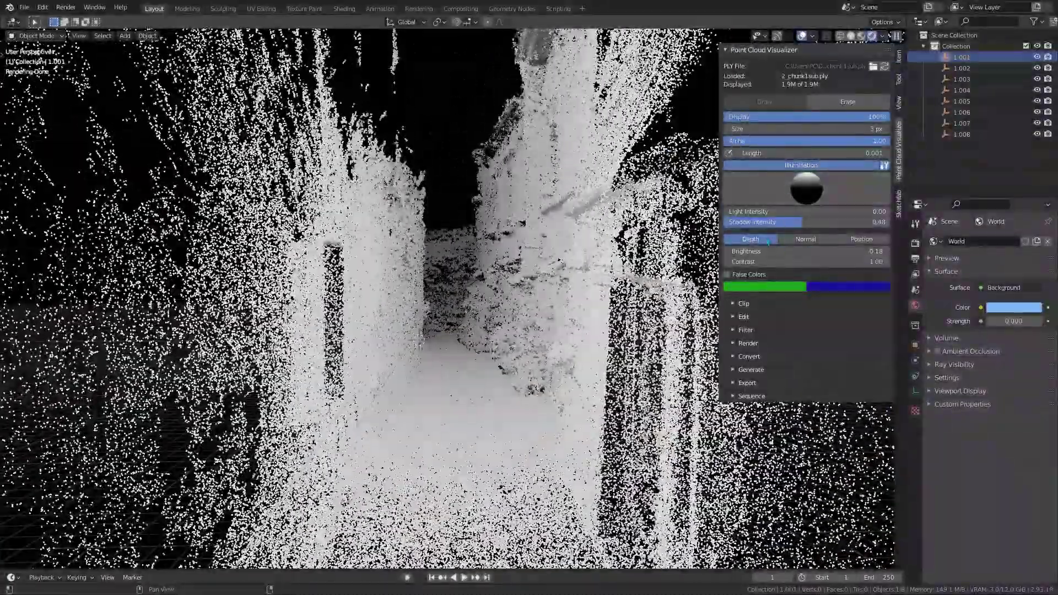
Step: Toggle Normal shading off and back on to colour the street cloud by normals
left_click(805, 240)
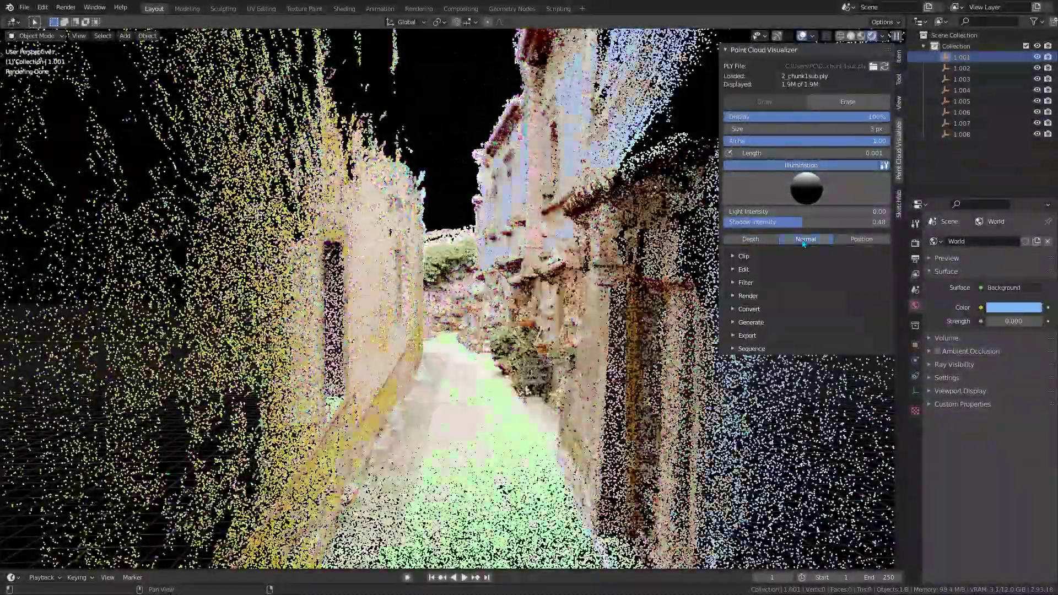
left_click(805, 243)
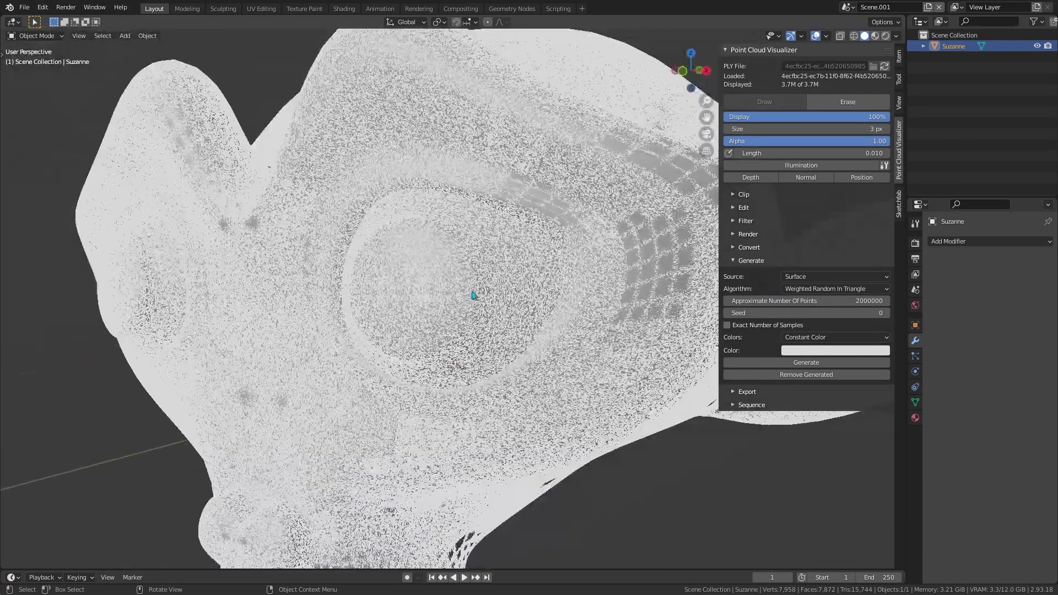
Step: Zoom in on Suzanne's points in the viewport
scroll(526, 285, "up", 3)
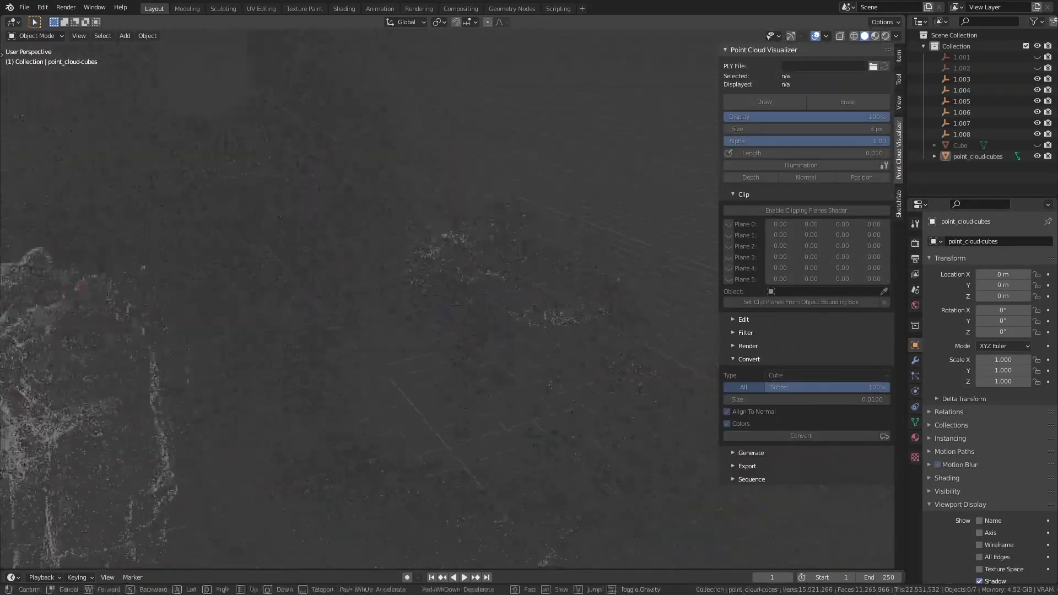
Step: Fly forward through the converted point cubes, then back off and stop at an overhead view
key("w")
key("w")
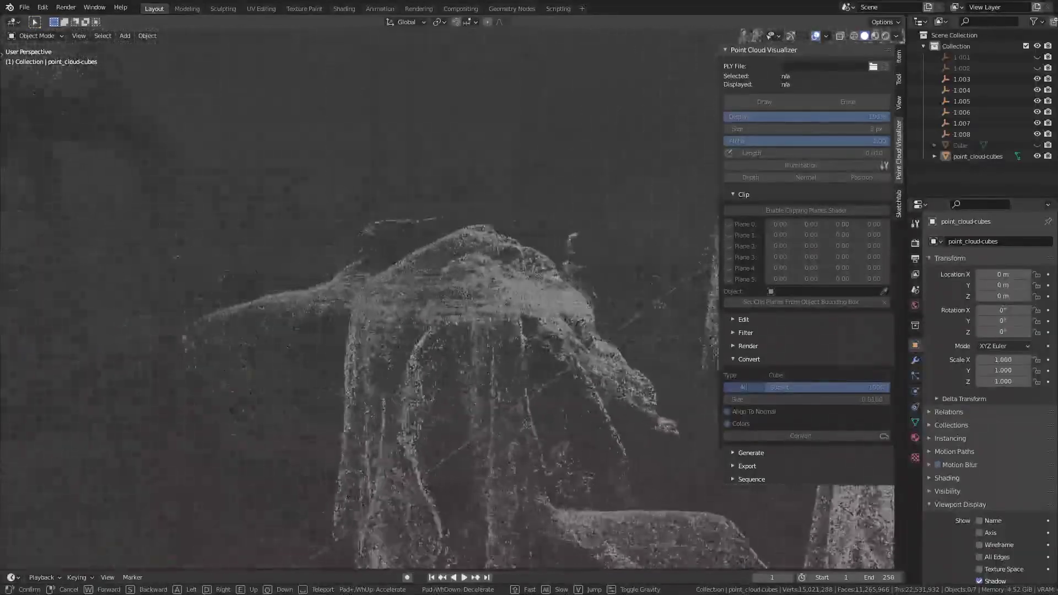
key("w")
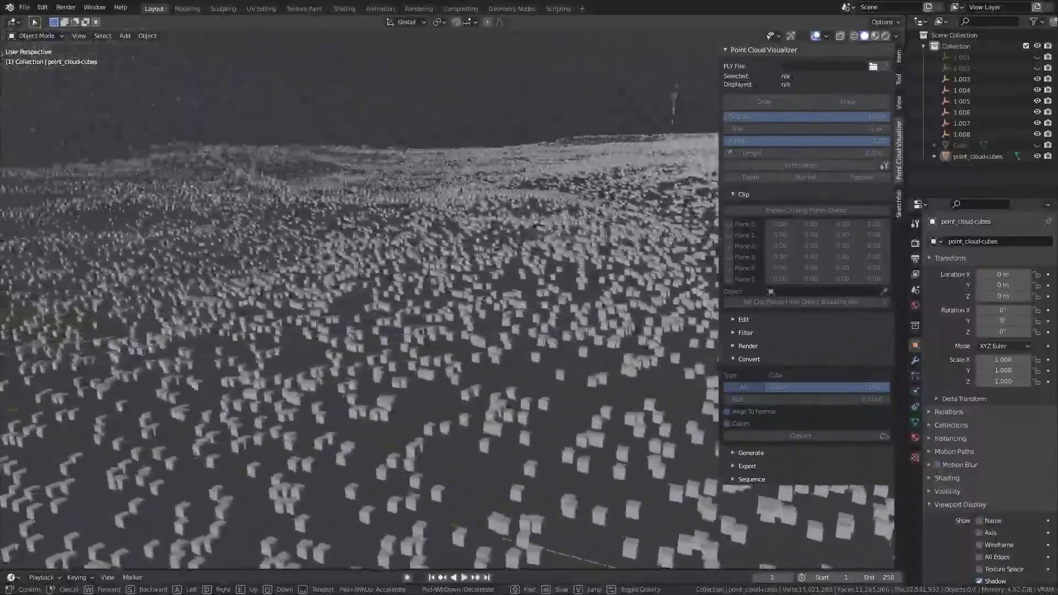
key("w")
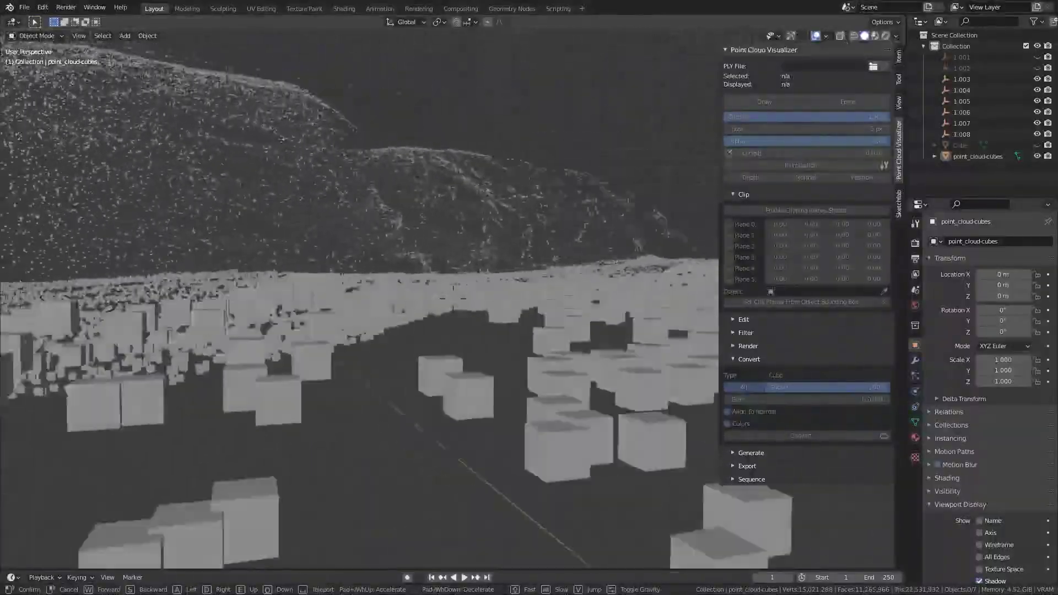
key("s")
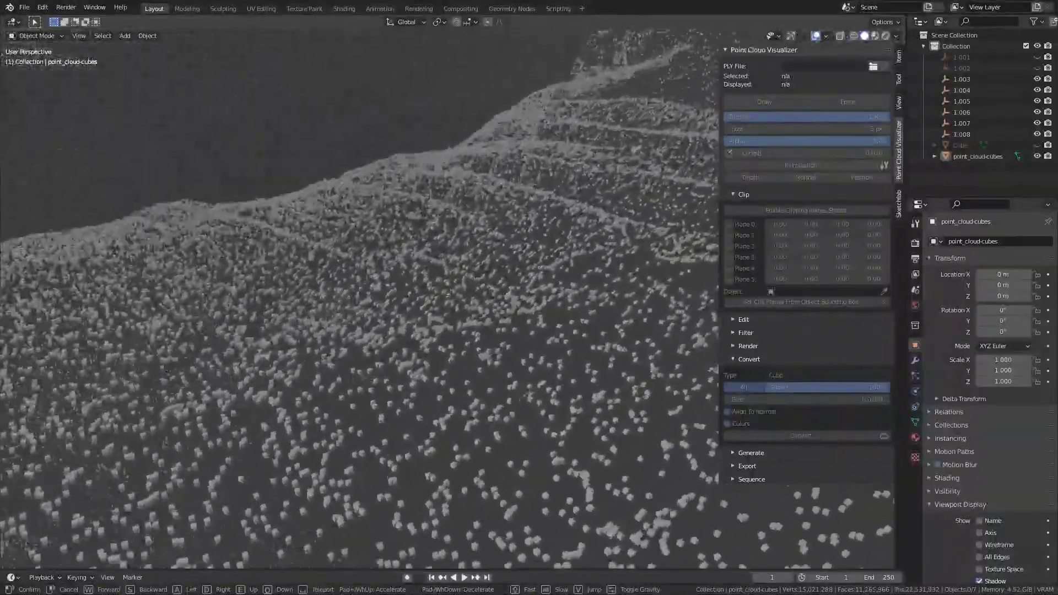
left_click(455, 302)
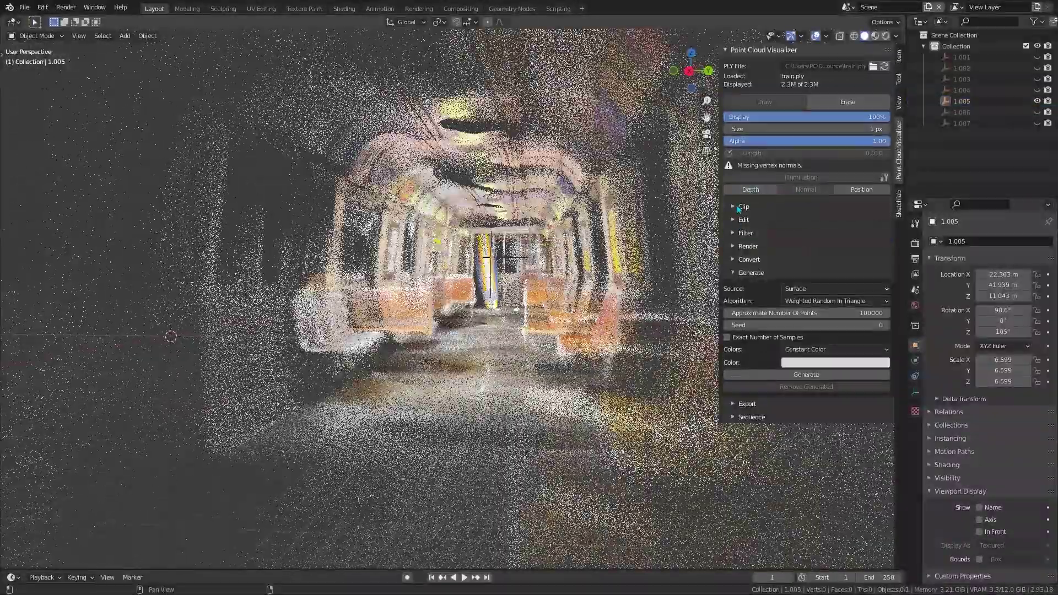
Step: Start walk navigation to fly into the tunnel scan
key("shift+grave")
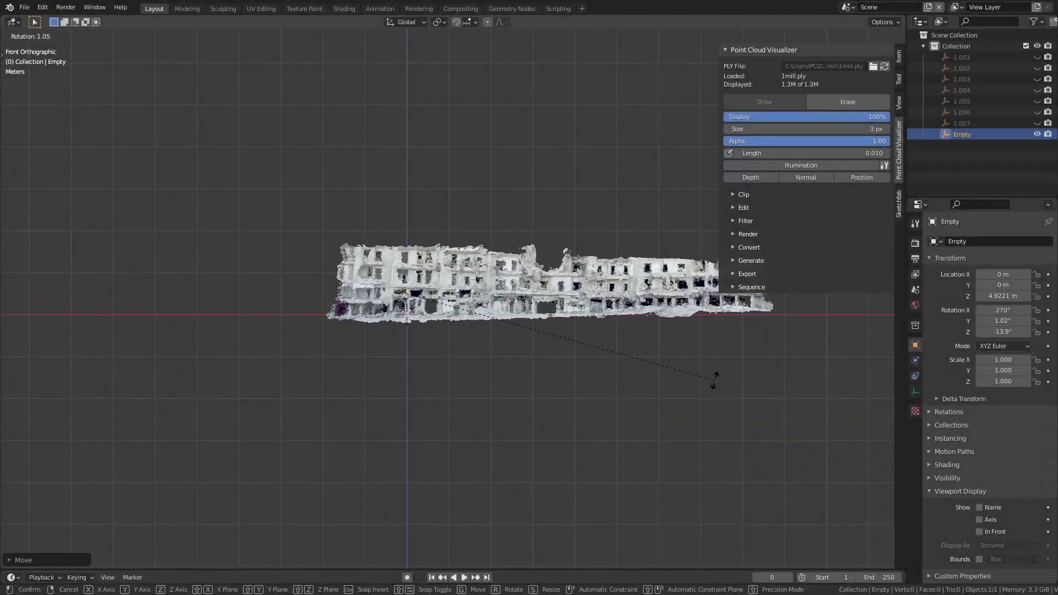
Step: Move the Empty along Y to reposition the facade cloud
key("g")
key("y")
left_click(615, 375)
Step: Walk-fly through the building facade scan, then select the Empty
key("shift+grave")
key("w")
key("w")
key("s")
key("w")
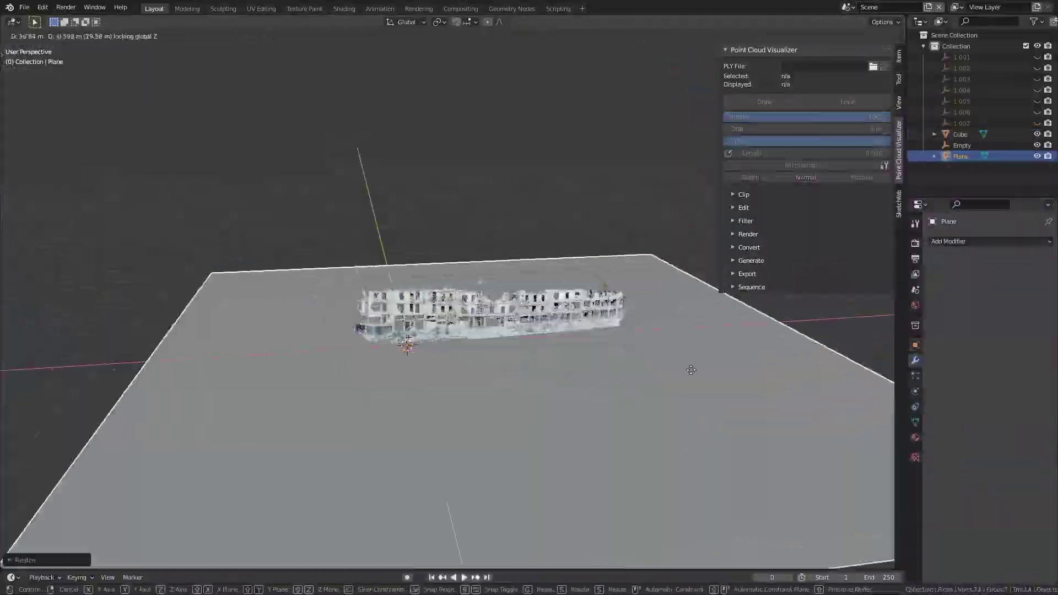
left_click(961, 146)
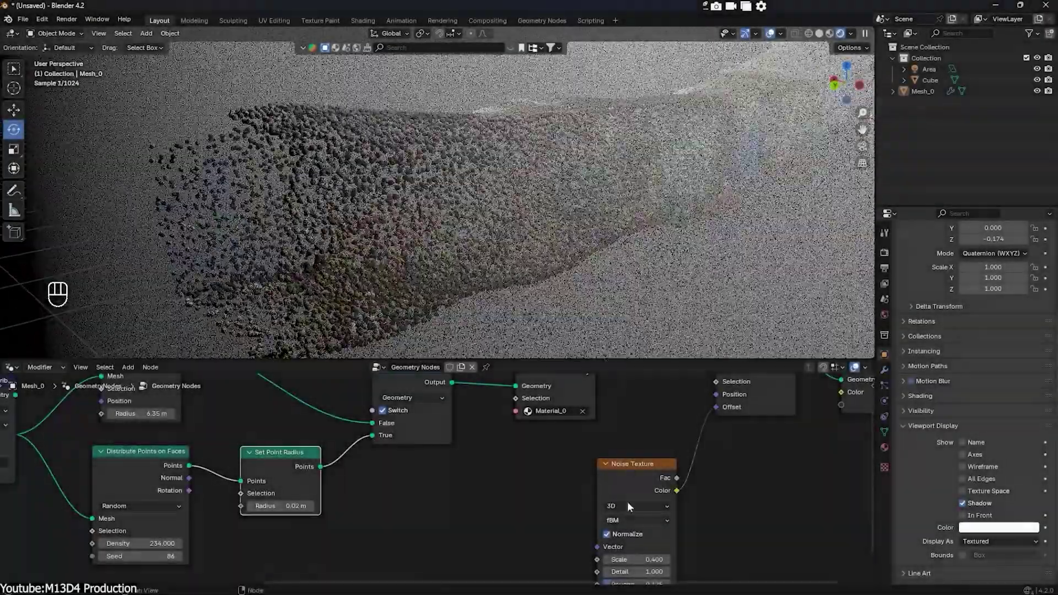
Step: Try Noise Texture Scale 2.8, then undo it back to 0.400
left_click(637, 559)
type("2.8")
key("Return")
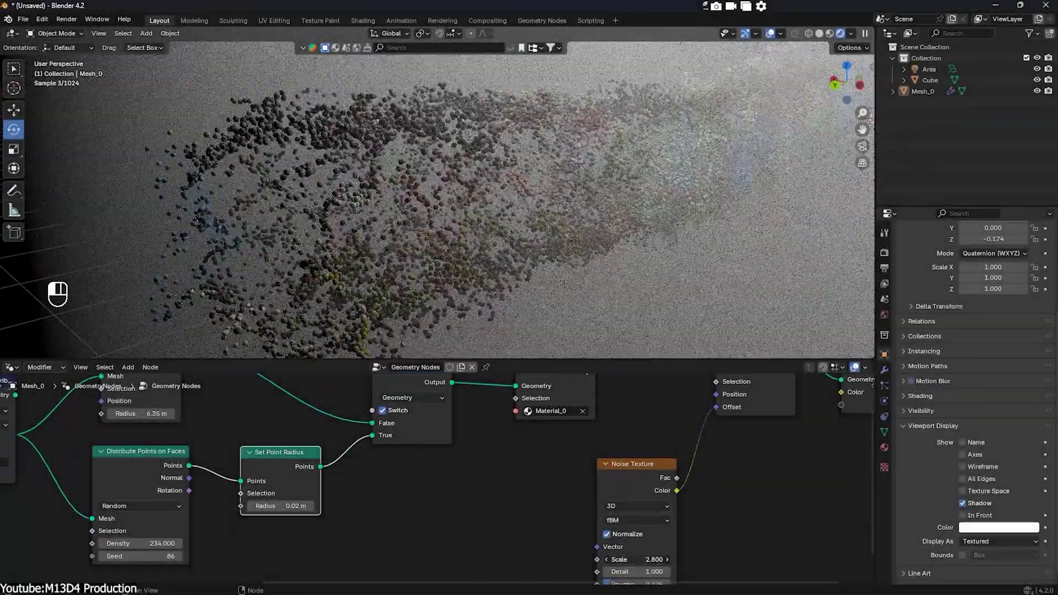
middle_click_drag(468, 220, 626, 212)
key("ctrl+z")
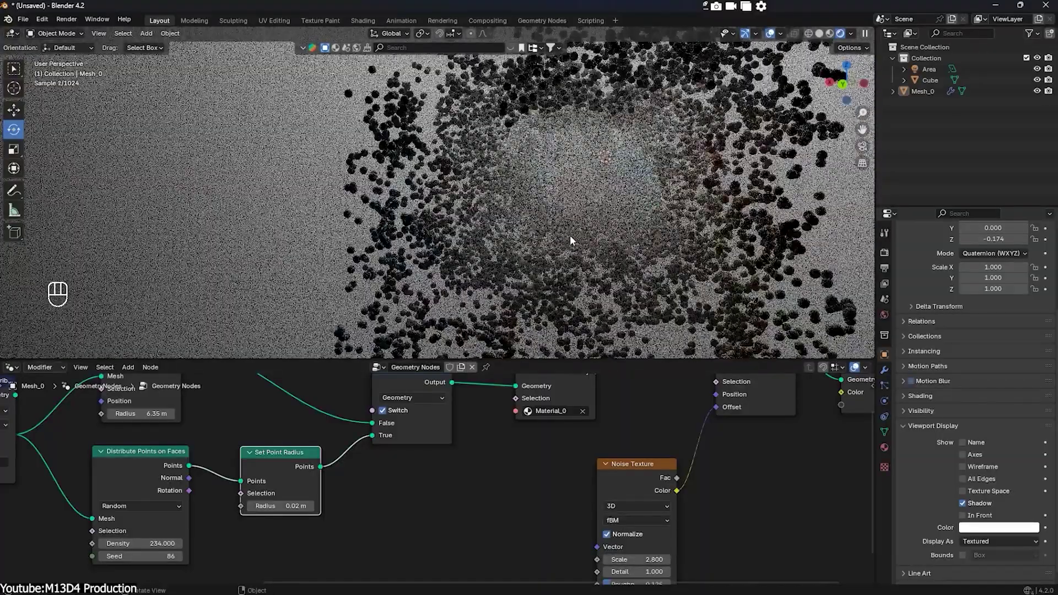
middle_click_drag(690, 250, 544, 230)
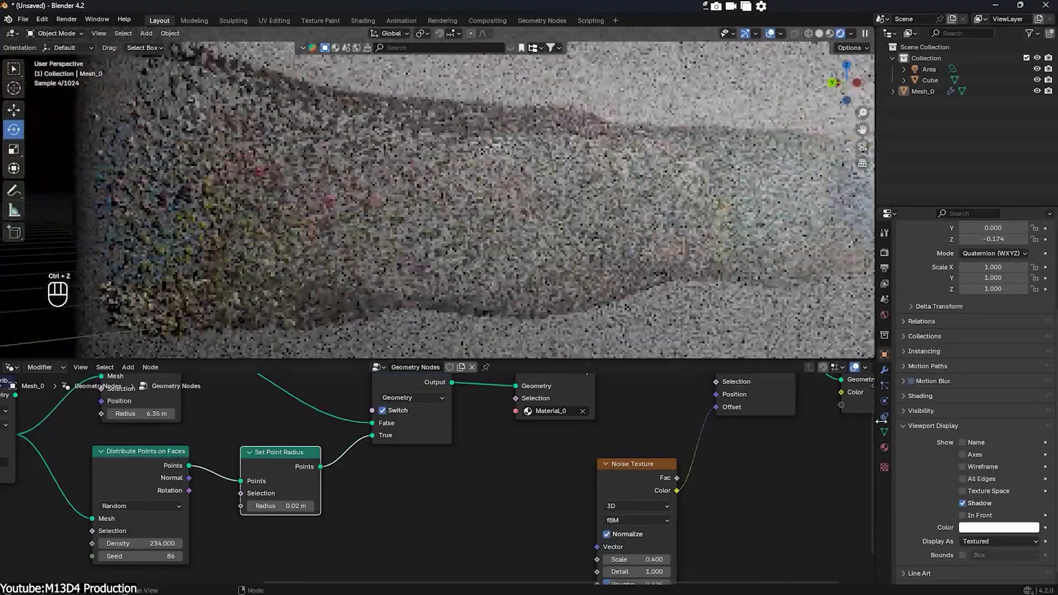
Step: Add a Voronoi Texture node and link its Position to the Noise Texture's Vector
key("shift+a")
left_click(474, 366)
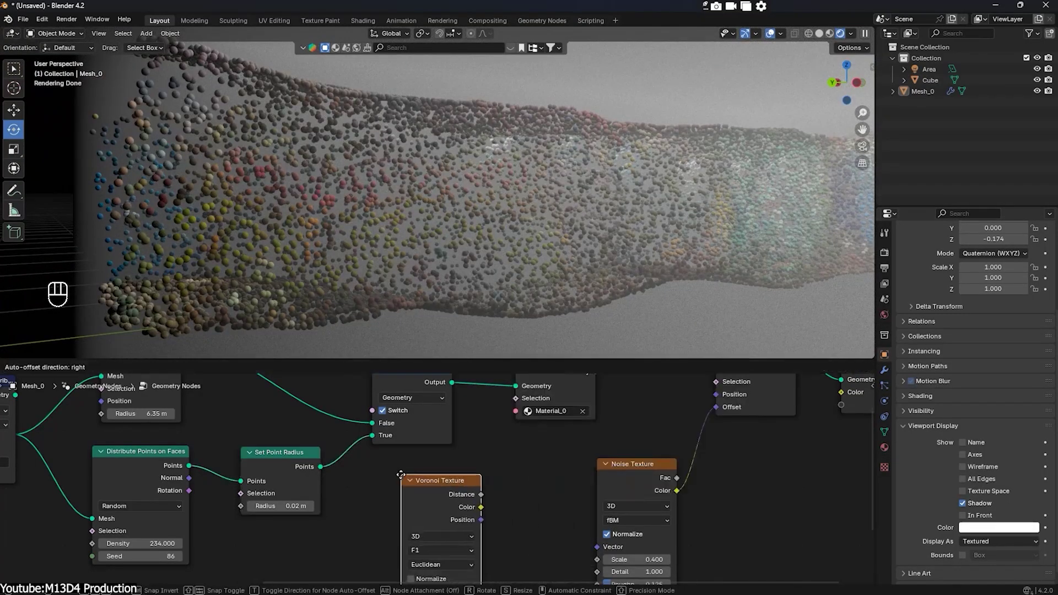
left_click_drag(584, 551, 586, 547)
middle_click_drag(600, 270, 822, 76)
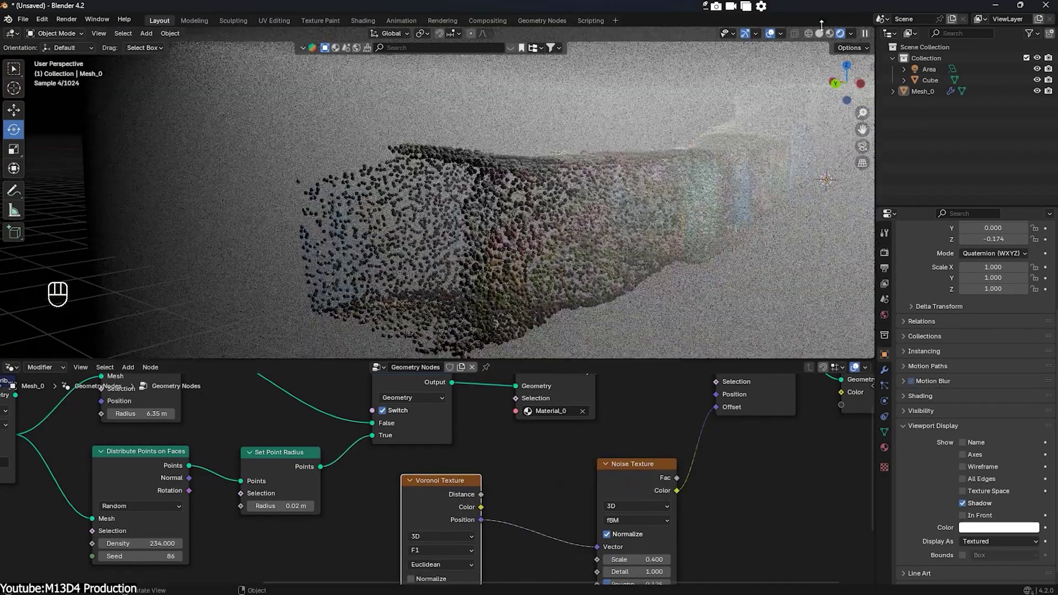